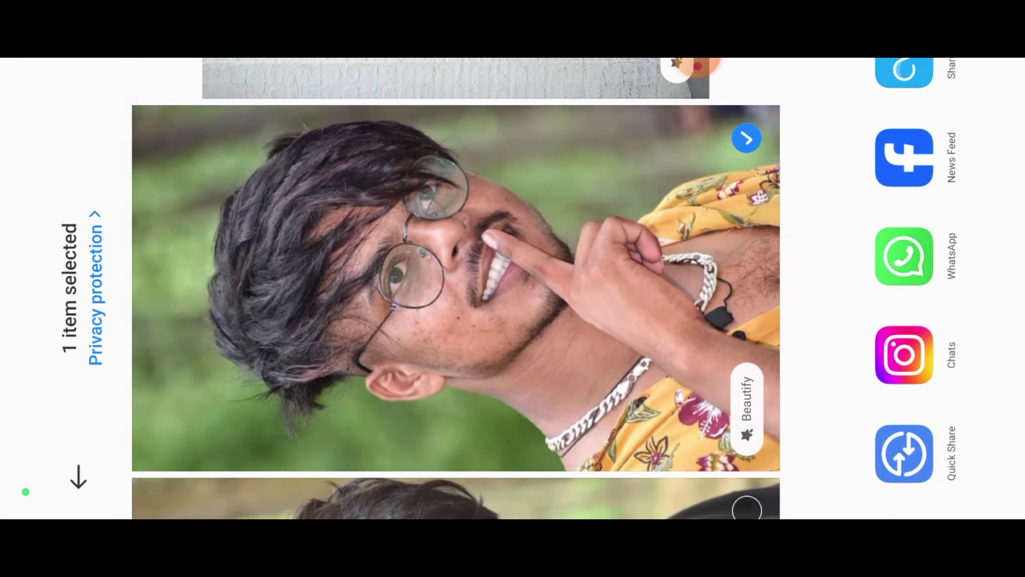
Share the man-in-glasses portrait from MIUI Gallery to EPIK (Meitu) to open it in the editor
left_click_drag(926, 295, 927, 412)
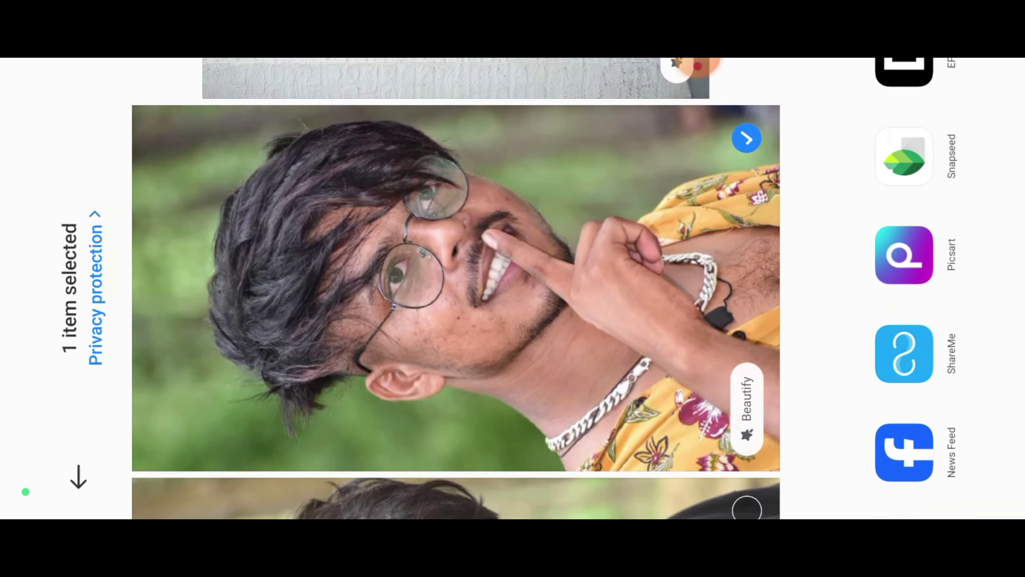
left_click_drag(902, 117, 903, 327)
left_click(903, 327)
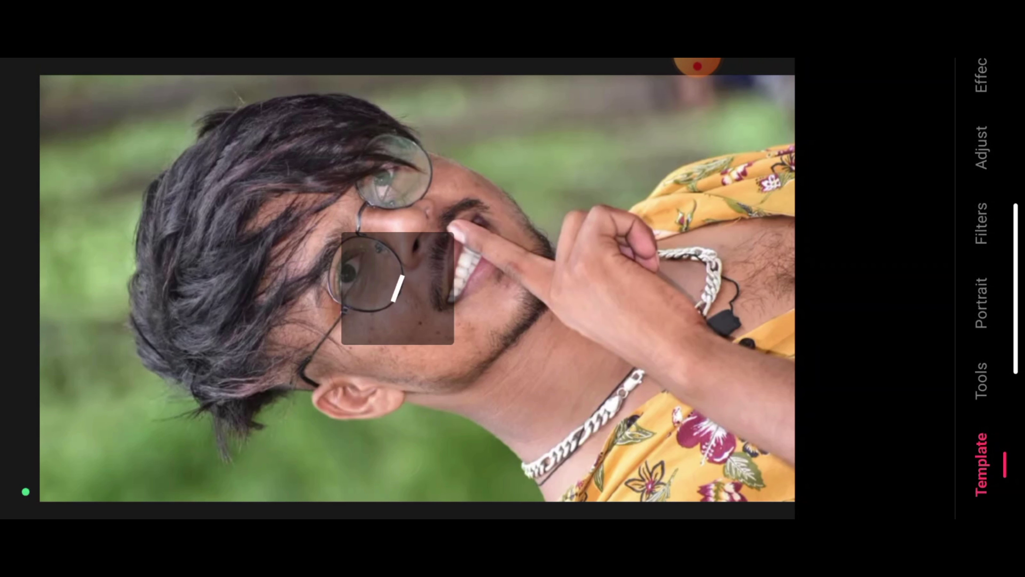
In Portrait > Auto Skin, raise skin Detail to 28 and cool the skin tone to -27
left_click(981, 303)
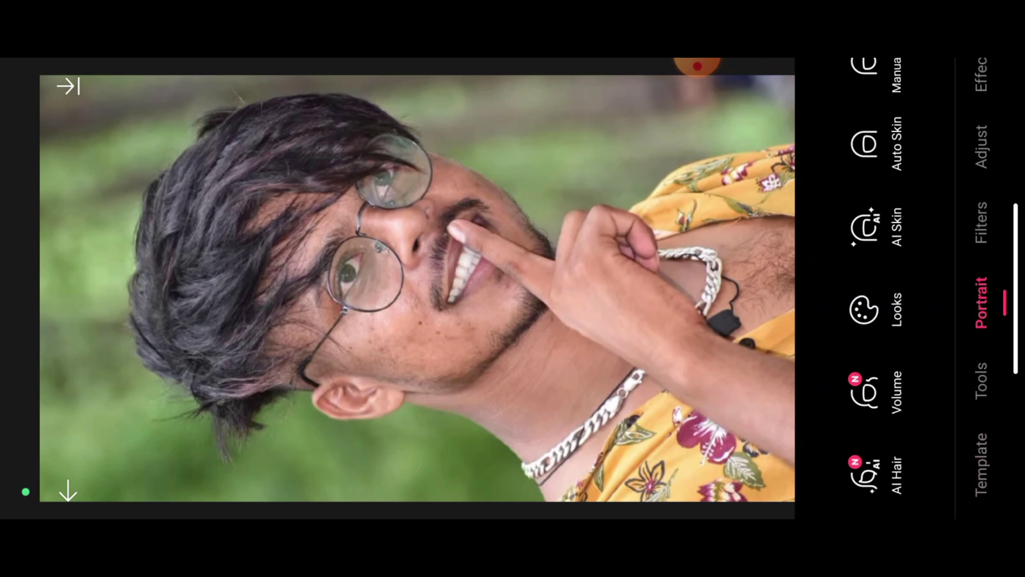
left_click_drag(905, 226, 904, 360)
left_click(864, 279)
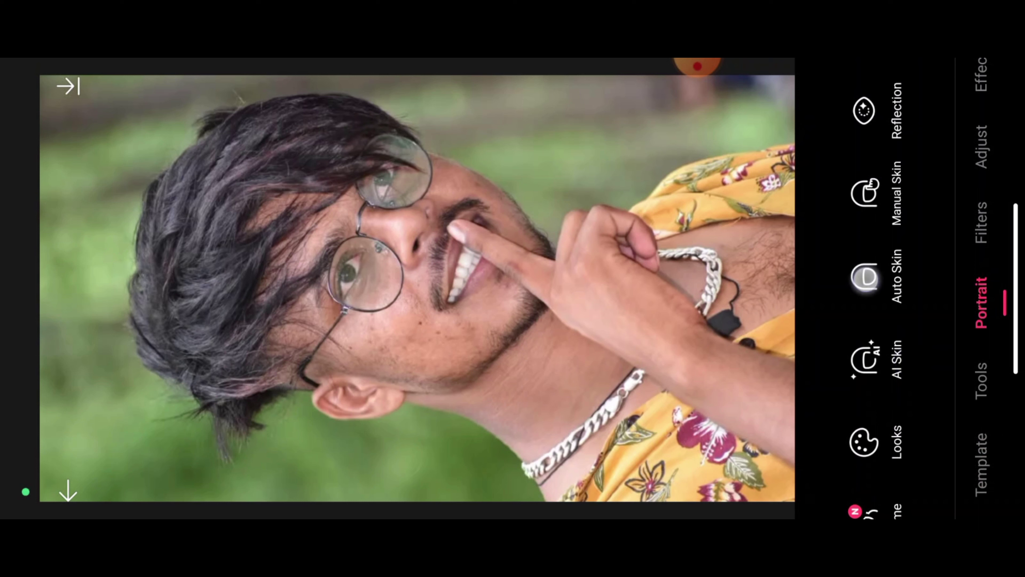
left_click(824, 239)
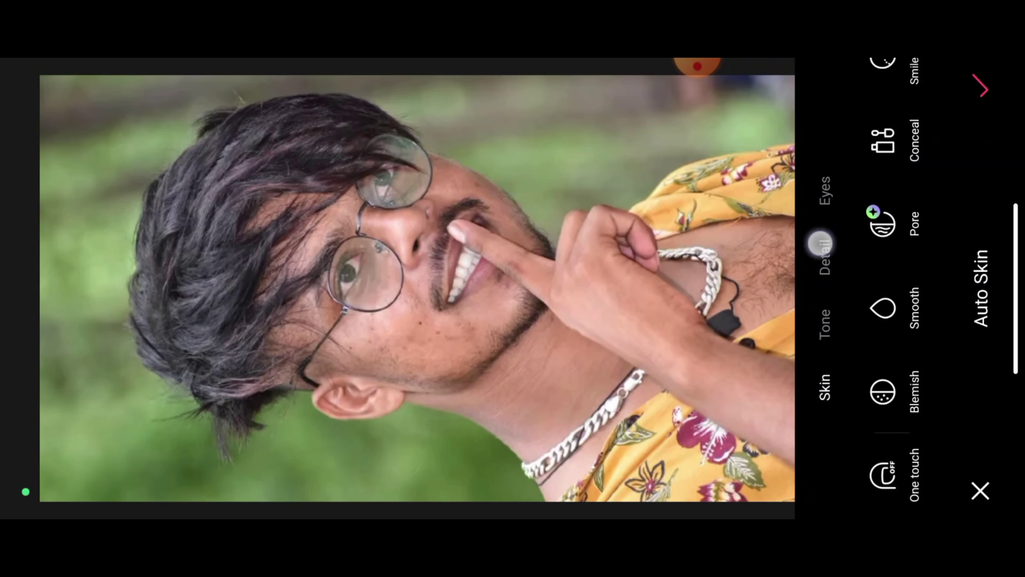
mouse_move(759, 449)
left_mouse_down()
mouse_move(758, 165)
mouse_move(758, 238)
left_mouse_up()
left_click(826, 327)
left_click_drag(707, 290, 705, 322)
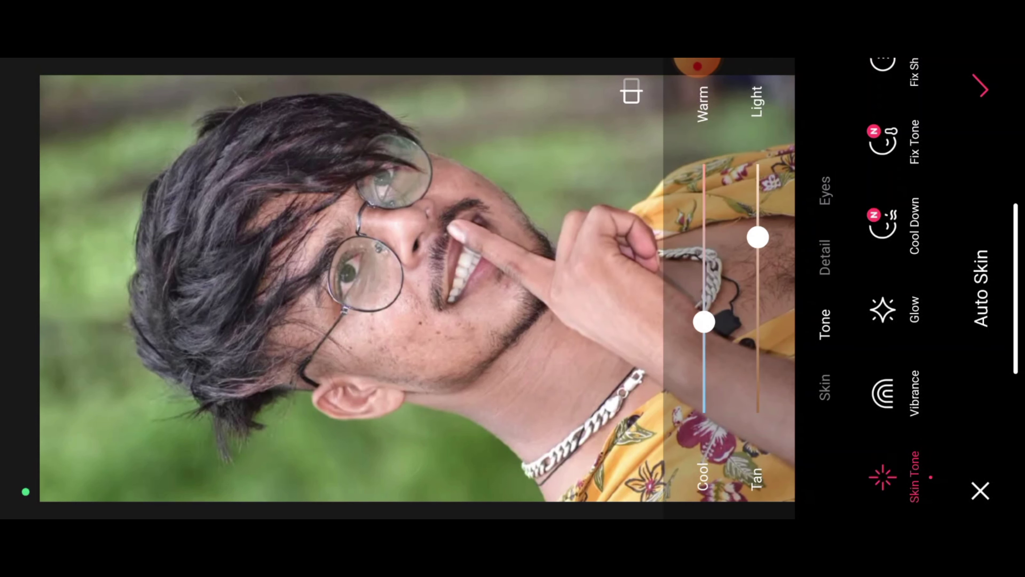
Remove the blemish on the cheek near the nose and apply the skin retouch
left_click(825, 387)
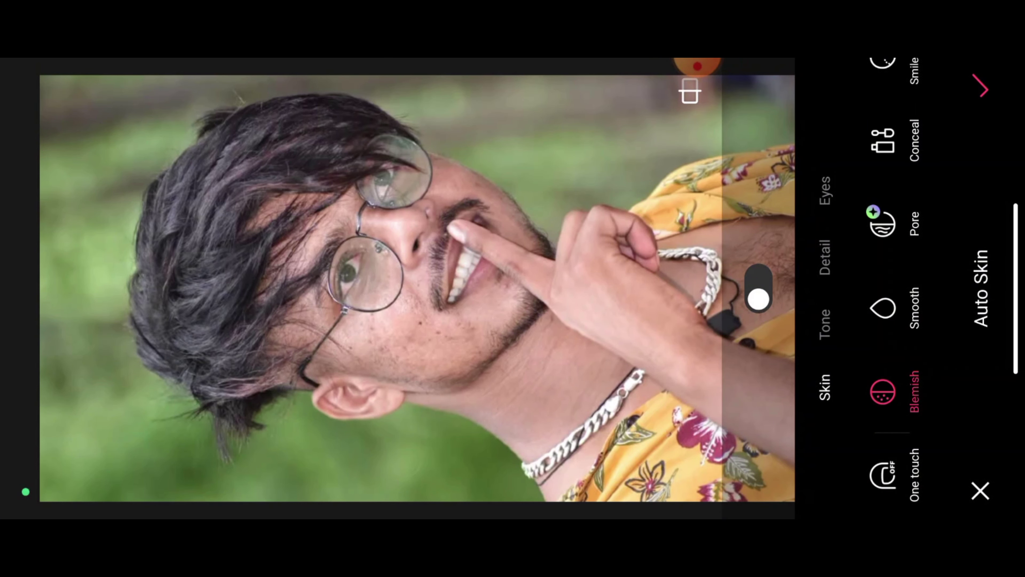
left_click_drag(392, 278, 403, 299)
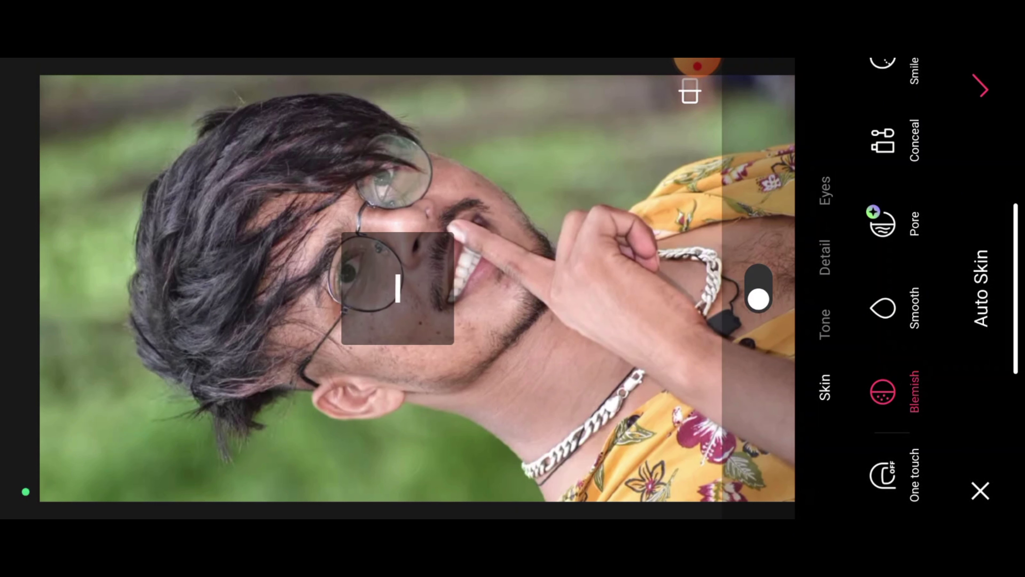
left_click(982, 87)
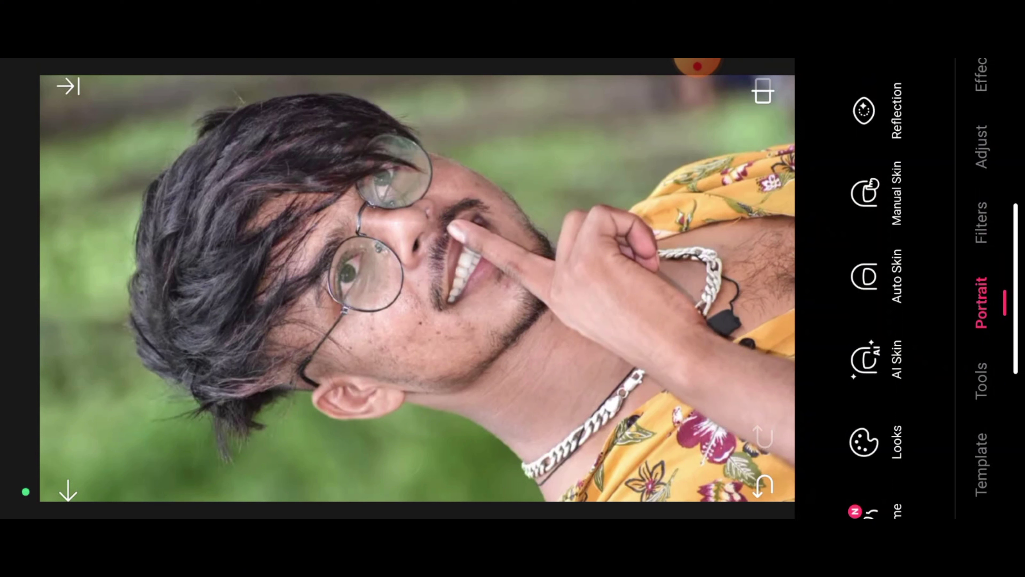
left_click_drag(875, 173, 870, 396)
In Makeup, paint the lips Pink3 at about 98 strength
left_click(883, 241)
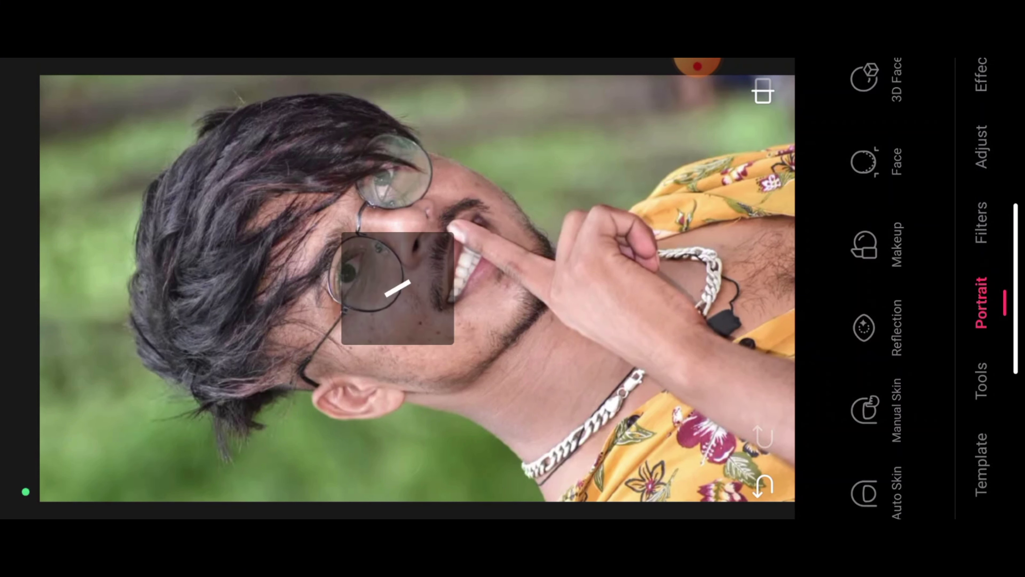
left_click_drag(897, 182, 897, 424)
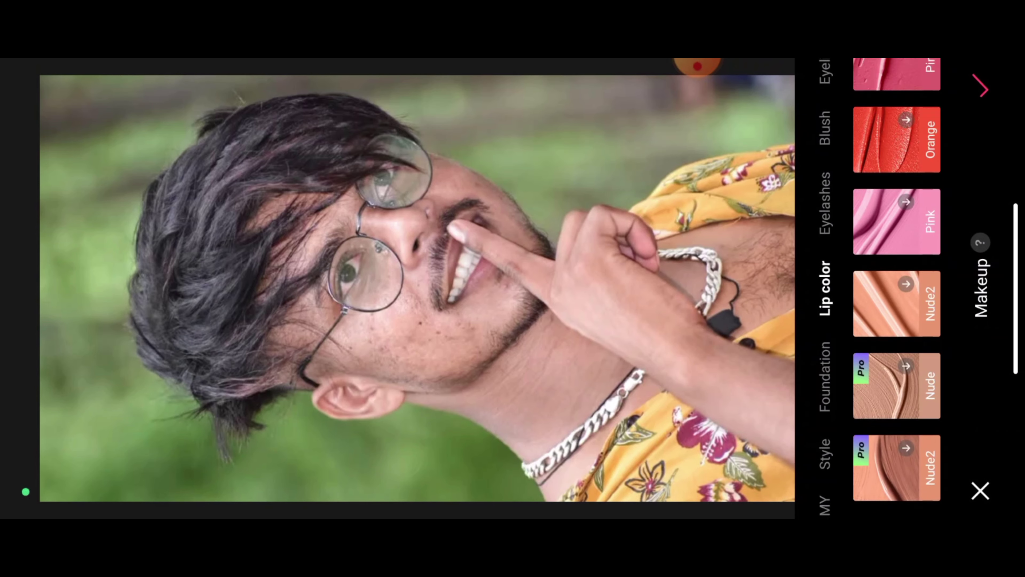
scroll(897, 286, "down", 10)
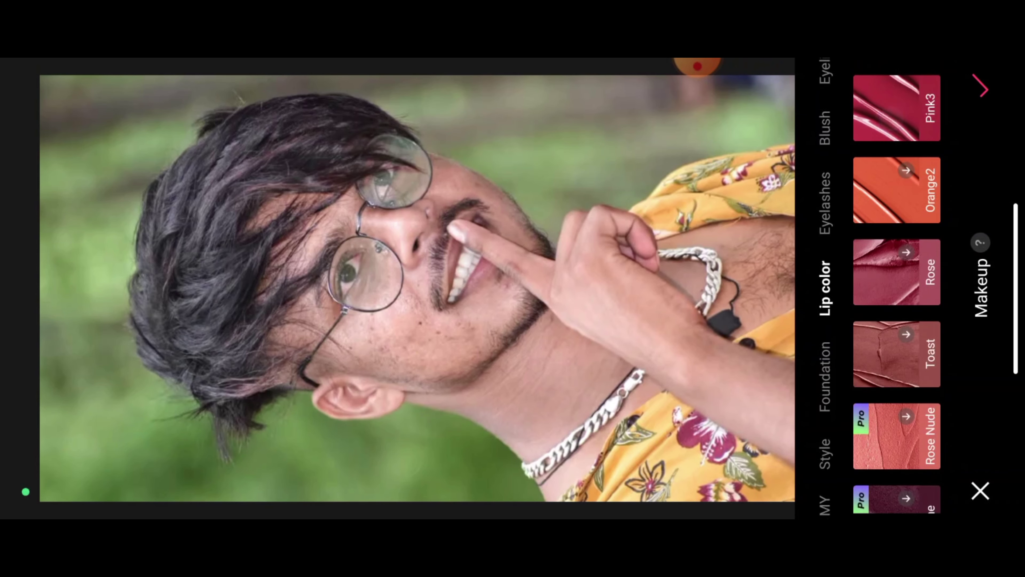
left_click(897, 108)
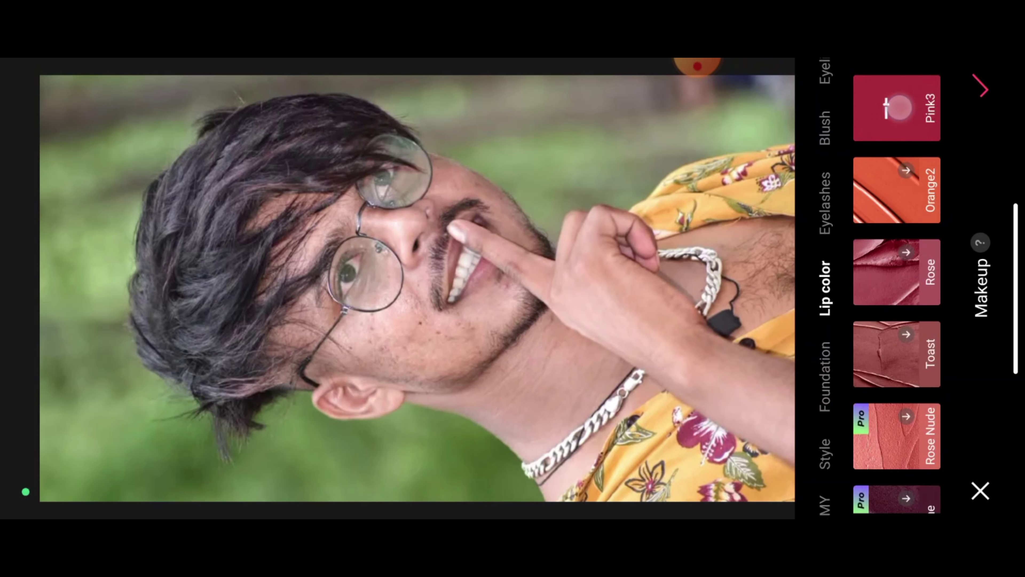
left_click_drag(764, 217, 793, 183)
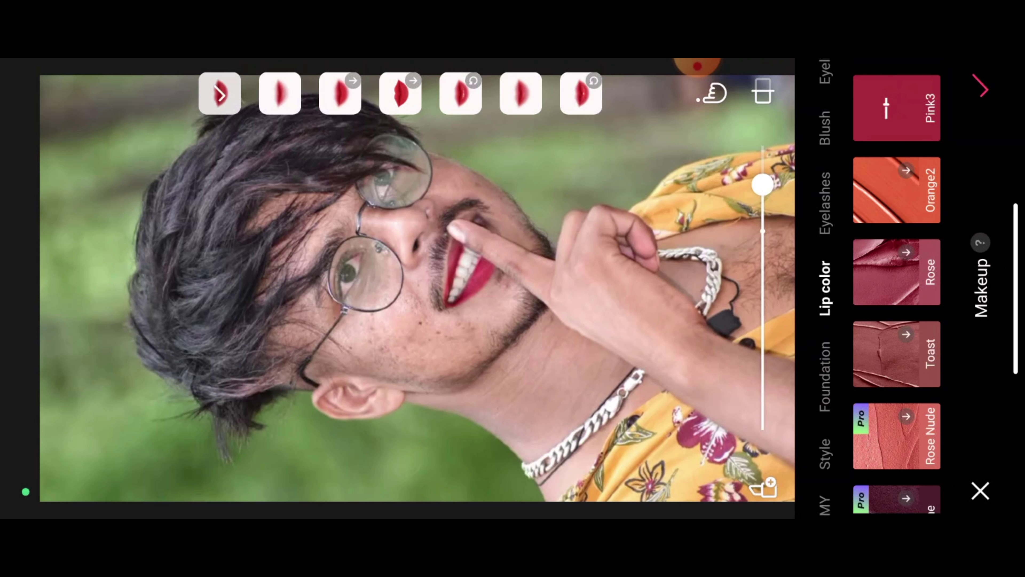
left_click_drag(836, 148, 856, 394)
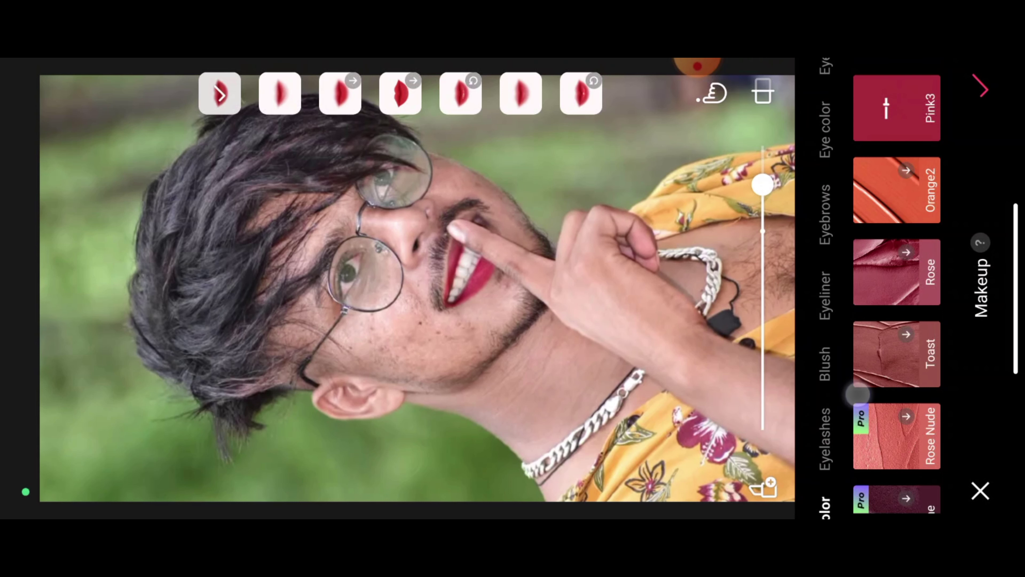
left_click_drag(837, 170, 840, 259)
Tint the eyes with the Blue lens at 100, apply the makeup and compare with the original
left_click(830, 223)
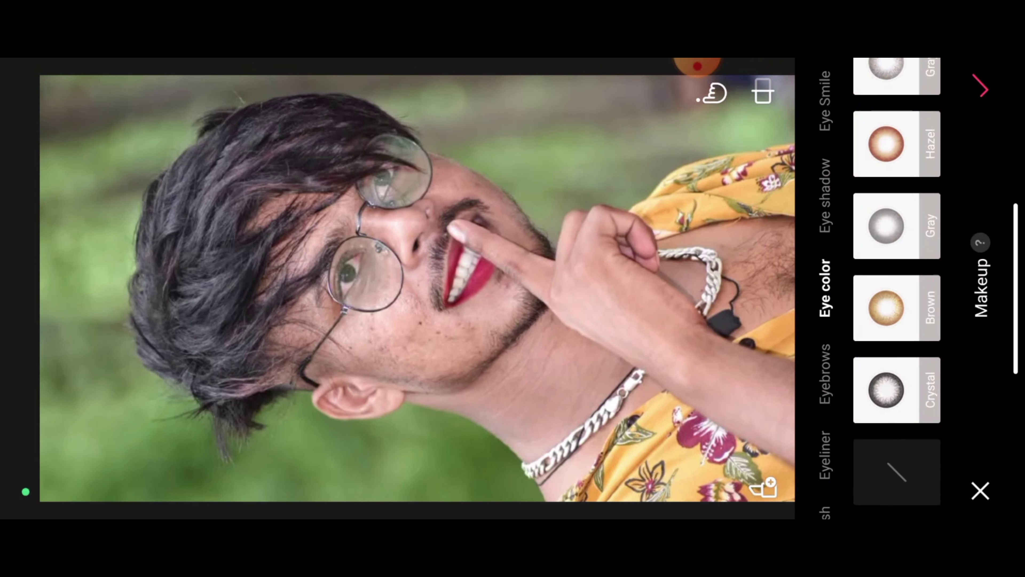
left_click(896, 162)
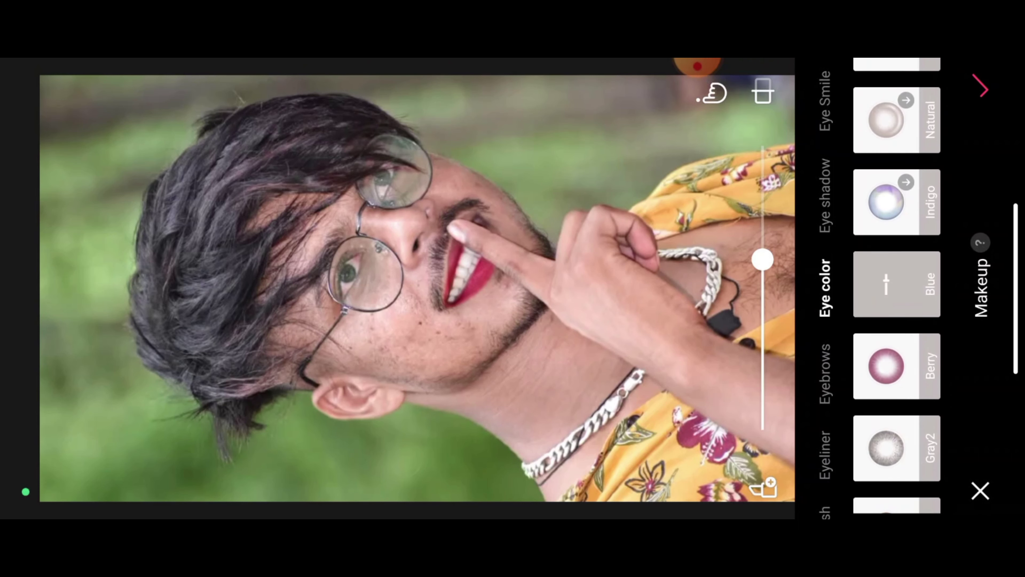
left_click_drag(763, 259, 761, 87)
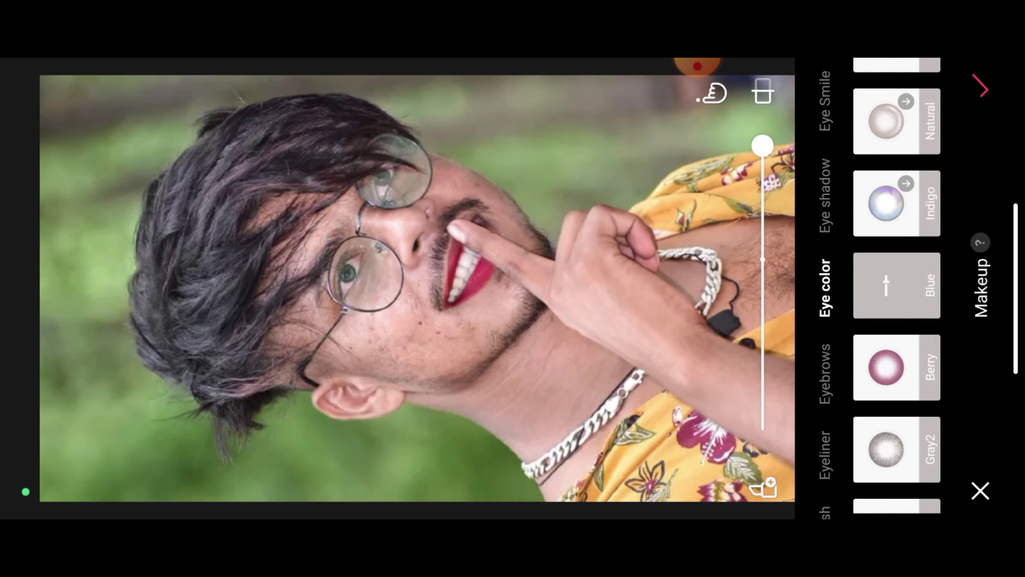
left_click(397, 289)
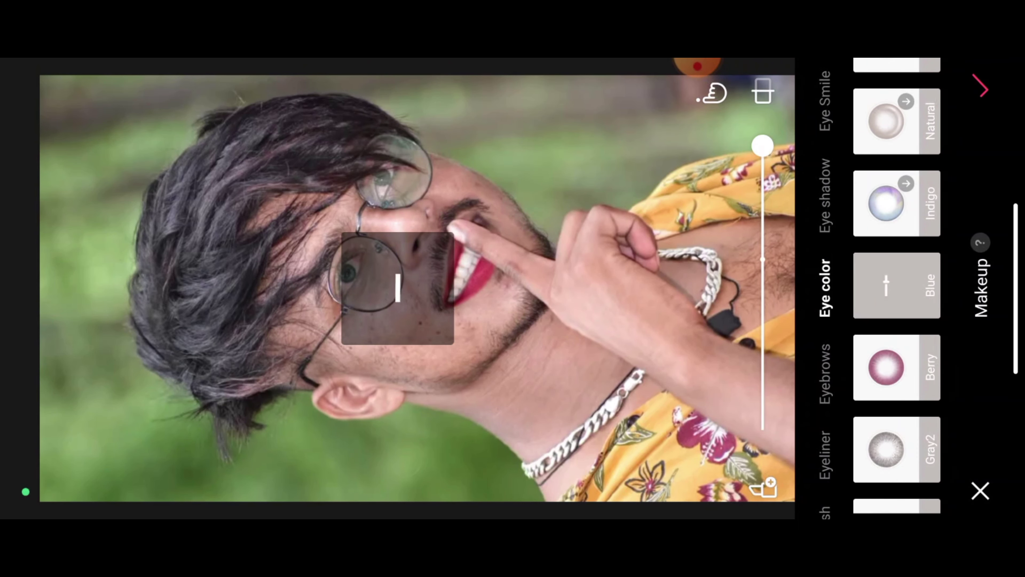
left_click(982, 88)
left_click(763, 92)
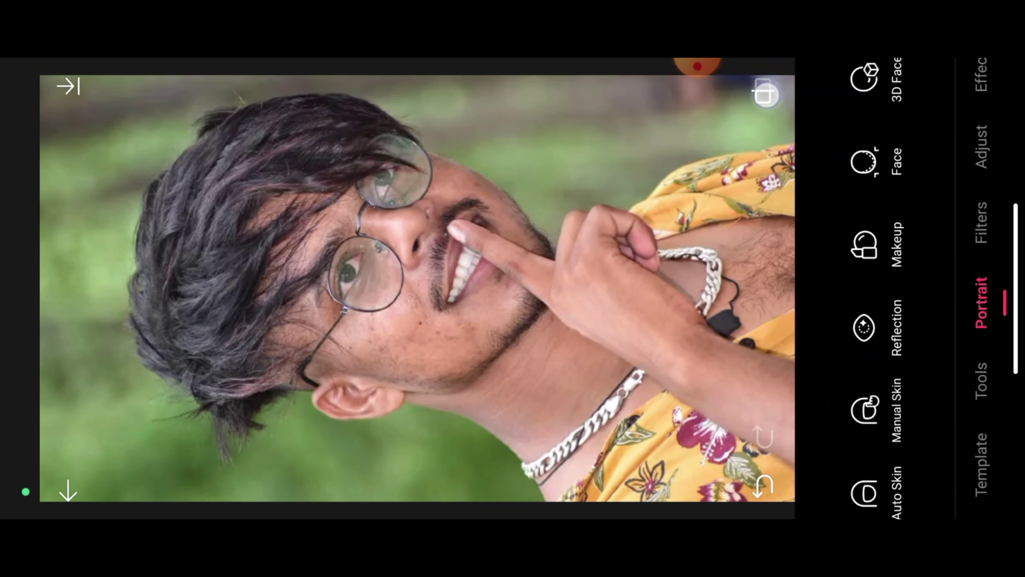
In Adjust > HSL, widen the red colour range to 30 and brighten reds to 66
left_click(763, 92)
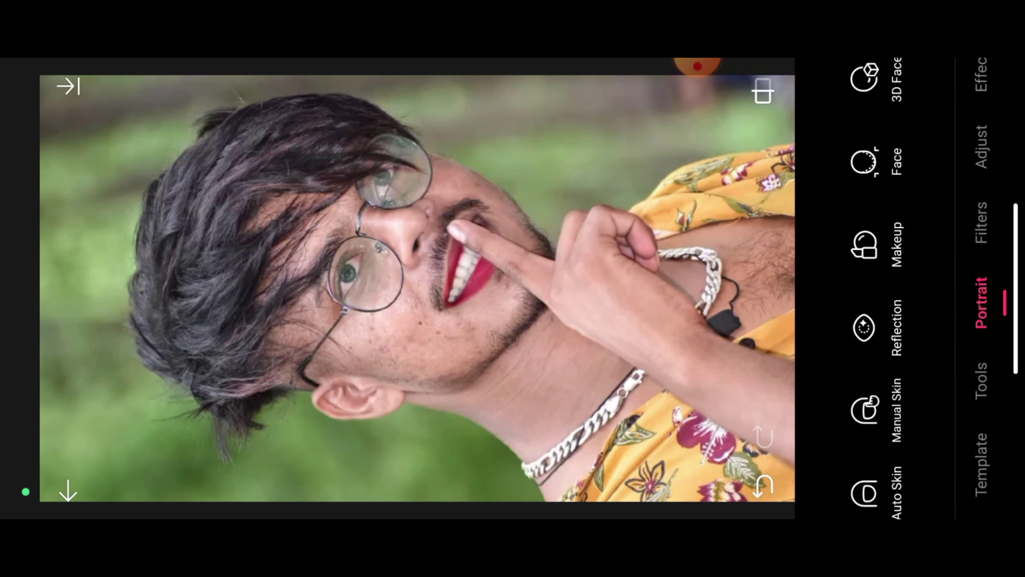
left_click_drag(961, 162, 972, 364)
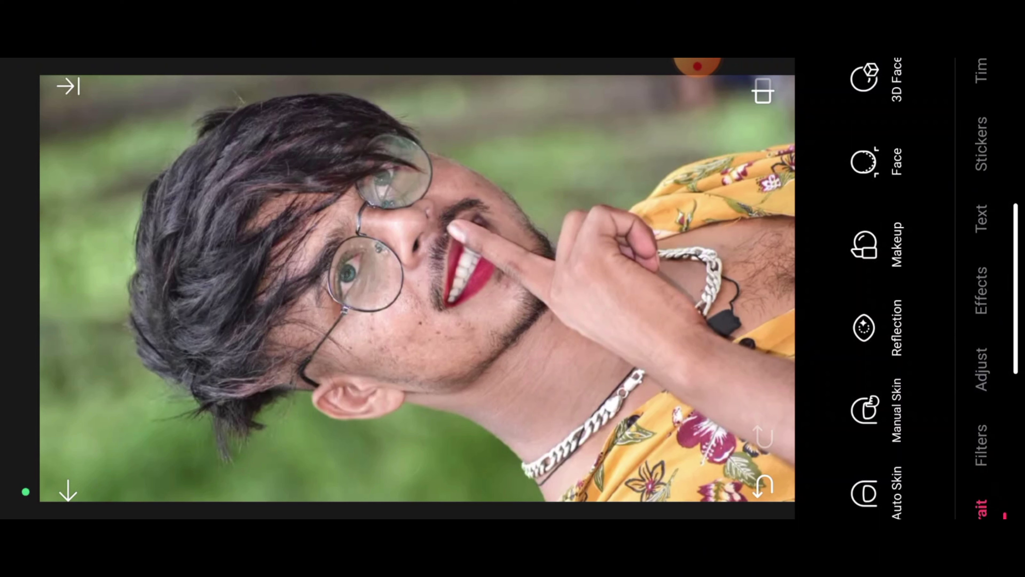
left_click(981, 368)
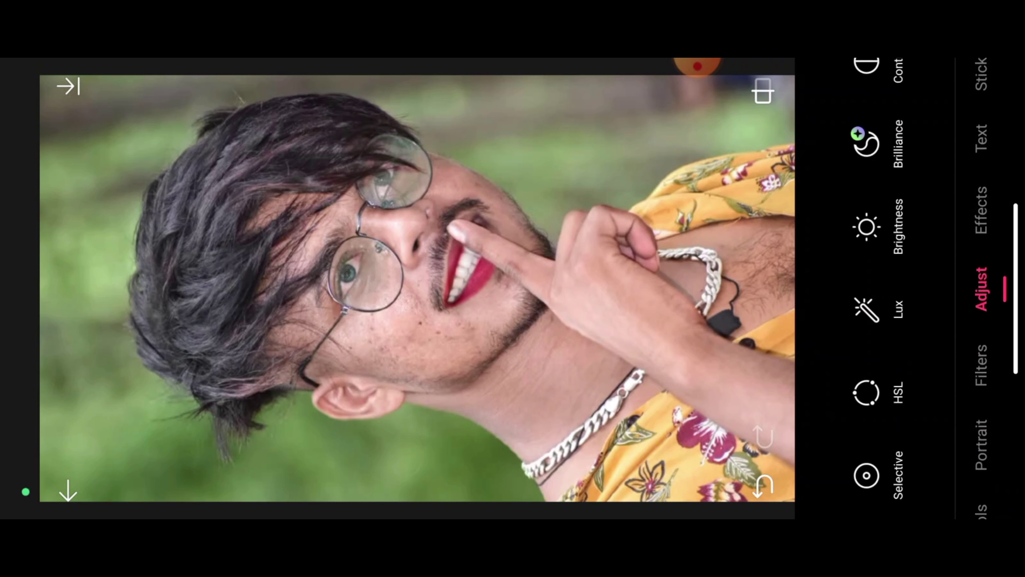
left_click(866, 391)
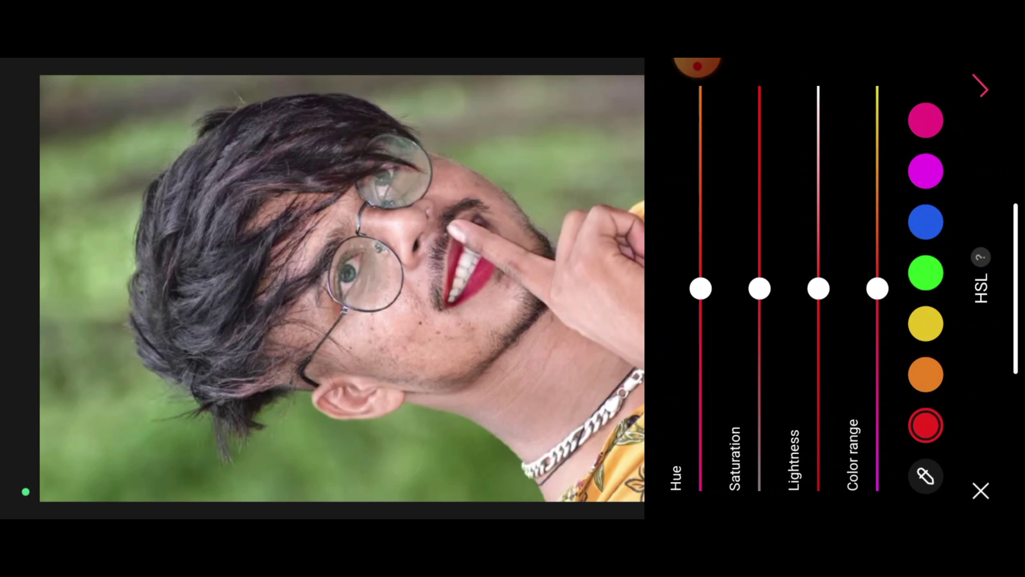
left_click_drag(877, 288, 884, 186)
mouse_move(818, 289)
left_mouse_down()
mouse_move(821, 154)
mouse_move(820, 172)
left_mouse_up()
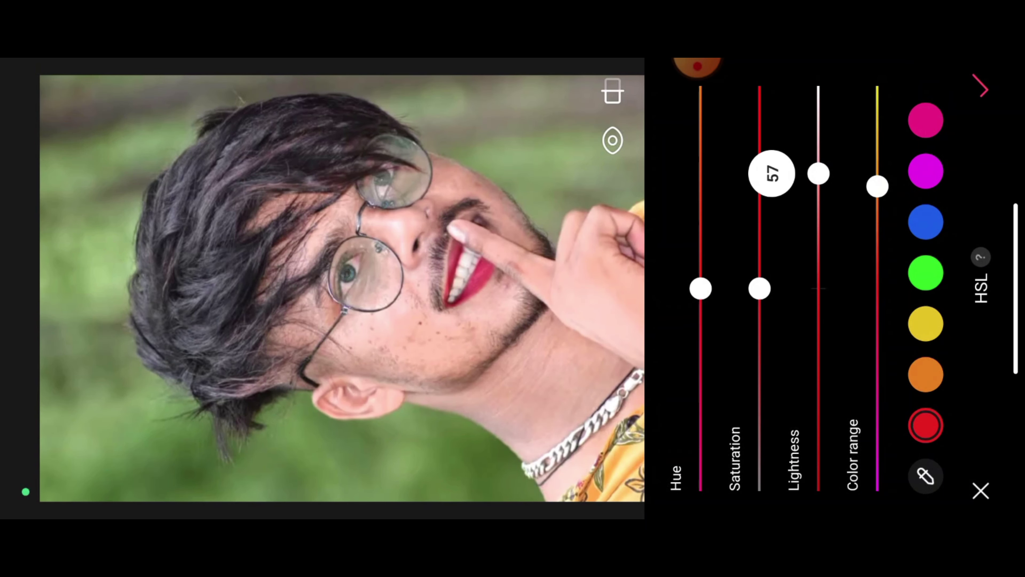
Set the orange colour range to 41 and orange lightness to -55, then desaturate the oranges
left_click(926, 374)
left_click_drag(877, 288, 880, 152)
left_click_drag(819, 288, 820, 400)
mouse_move(760, 289)
left_mouse_down()
mouse_move(760, 398)
mouse_move(819, 384)
mouse_move(819, 168)
left_mouse_up()
Set yellow saturation, hue and lightness to -100 and the yellow colour range to -56
left_click(926, 324)
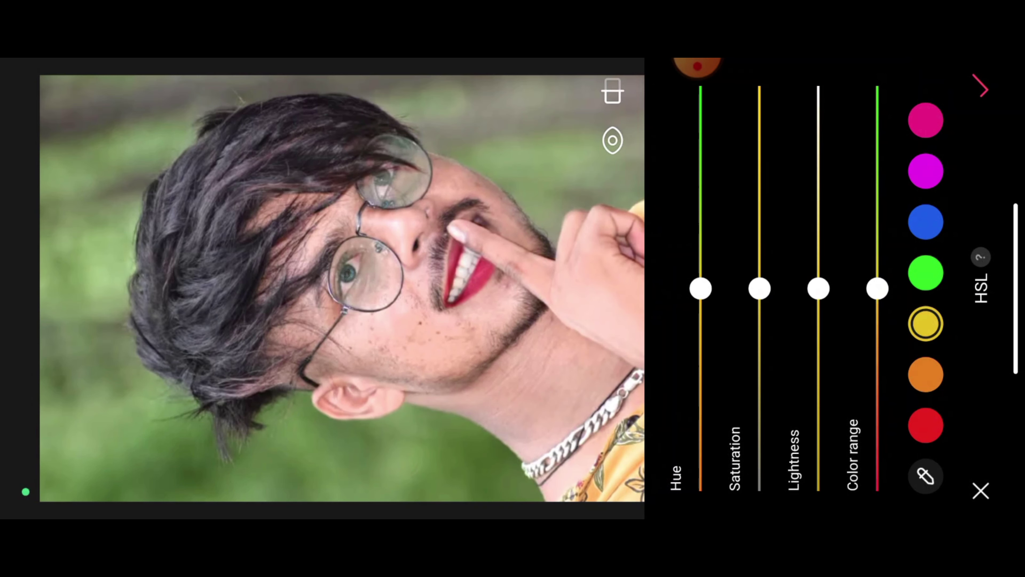
left_click_drag(762, 289, 760, 490)
left_click_drag(700, 289, 701, 379)
left_click_drag(708, 496, 701, 491)
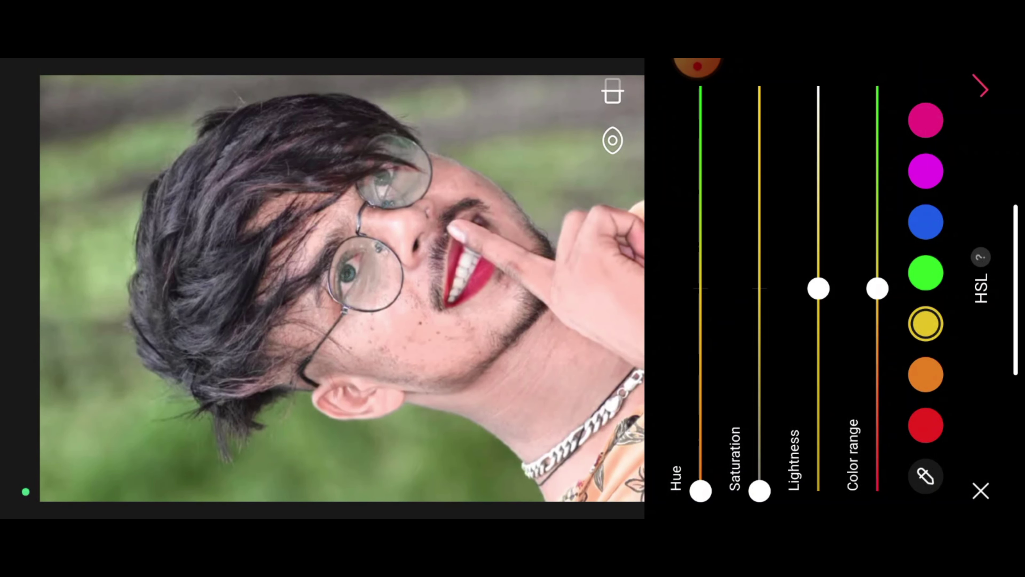
left_click_drag(810, 289, 819, 490)
mouse_move(877, 288)
left_mouse_down()
mouse_move(872, 478)
mouse_move(908, 70)
left_mouse_up()
Drop green saturation and hue to -100, darken the greens and widen their colour range
left_click(926, 273)
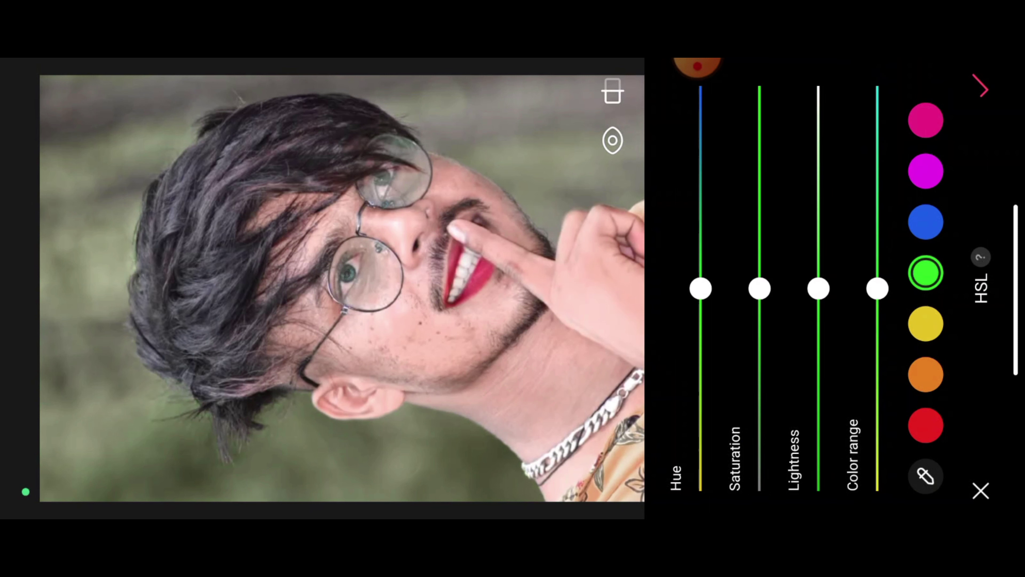
left_click_drag(760, 288, 759, 491)
left_click_drag(701, 288, 701, 491)
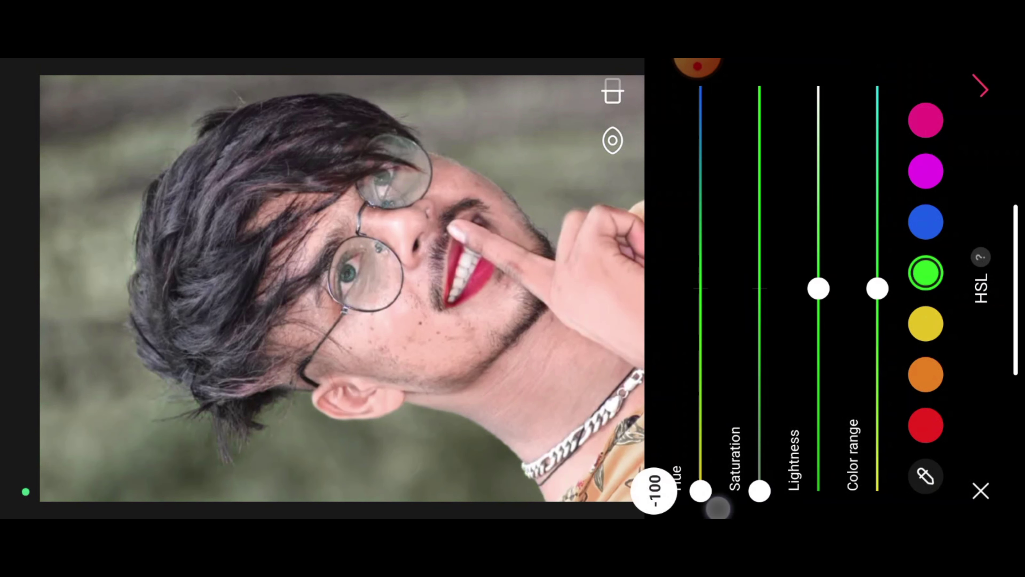
left_click_drag(819, 288, 818, 491)
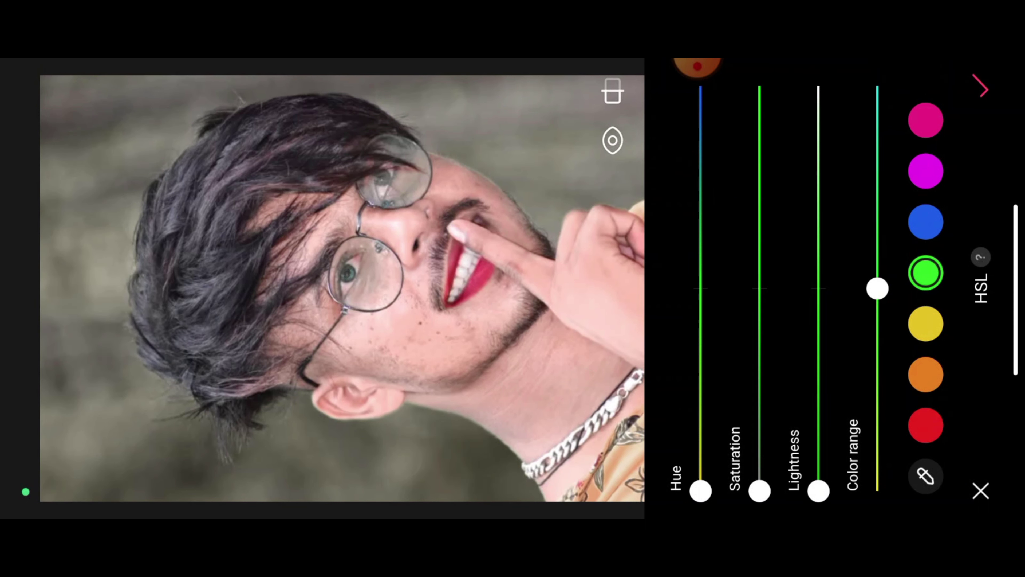
mouse_move(878, 288)
left_mouse_down()
mouse_move(878, 147)
mouse_move(872, 456)
left_mouse_up()
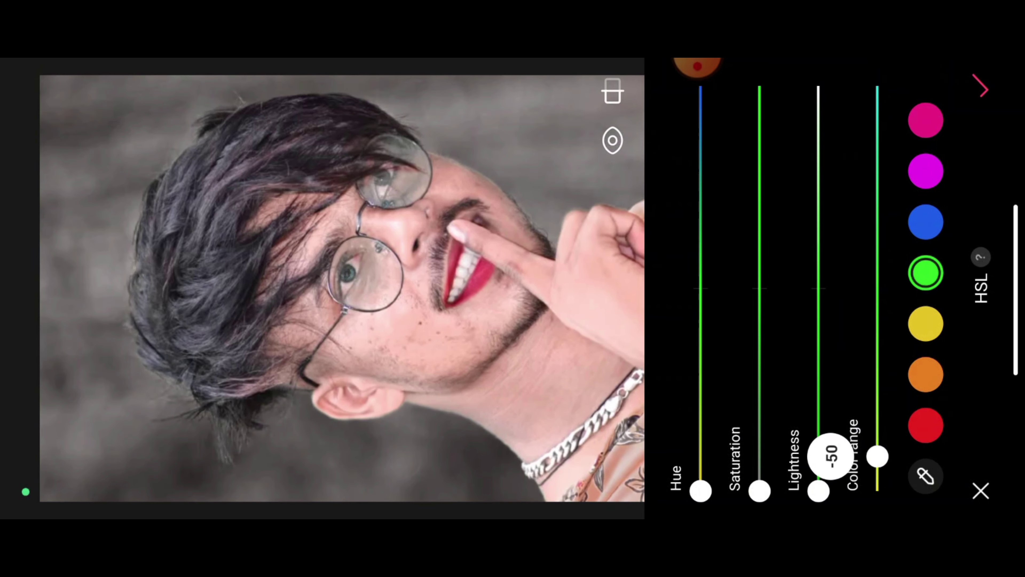
left_click(626, 96)
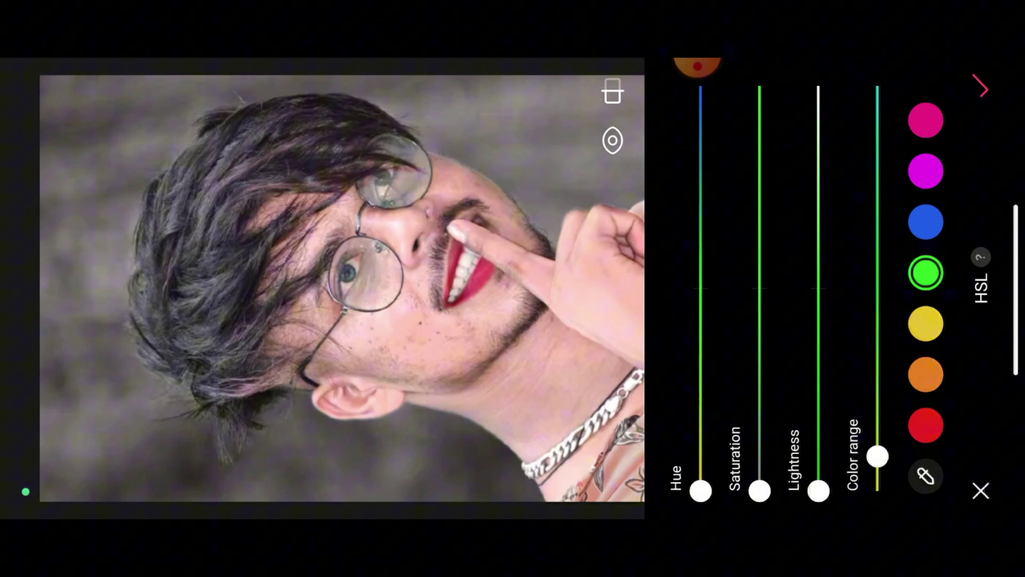
Set blue saturation and hue to -100 and blue colour range to 31, then apply the HSL edits
left_click(933, 219)
left_click_drag(760, 287, 760, 490)
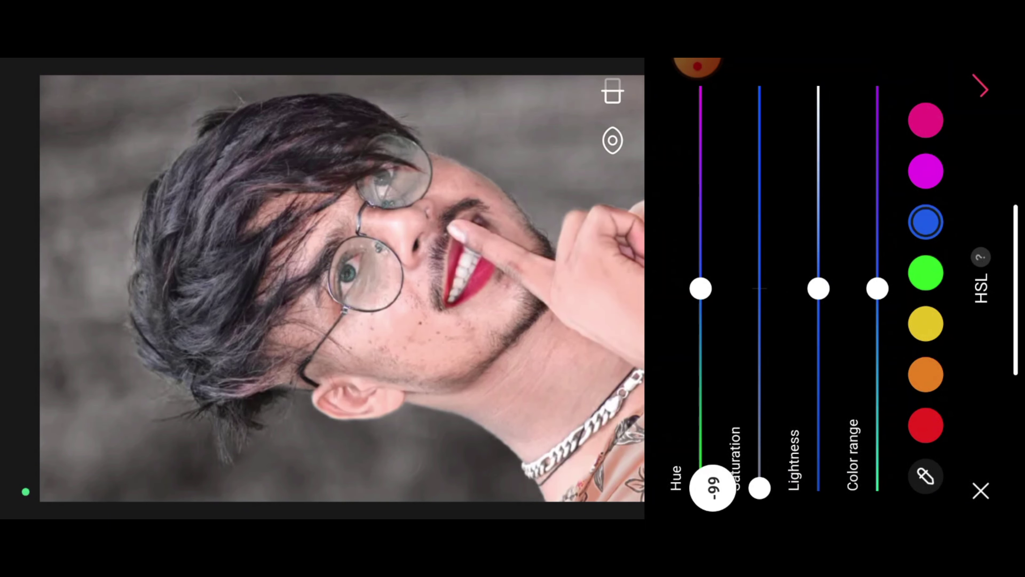
left_click_drag(700, 288, 700, 491)
left_click_drag(878, 288, 878, 189)
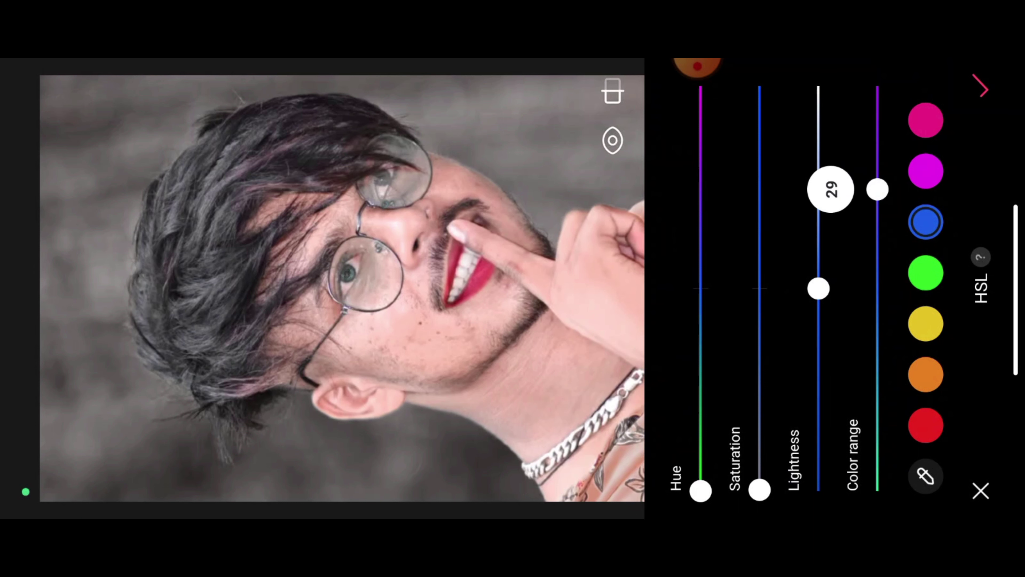
left_click(983, 87)
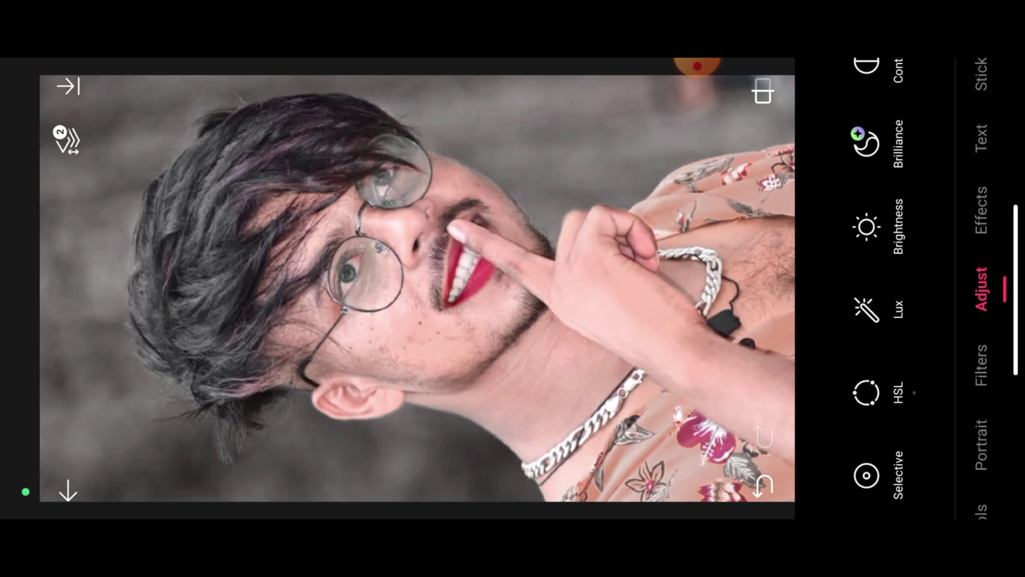
Switch to Stickers and browse the sticker library before closing it
left_click(986, 103)
left_click(866, 475)
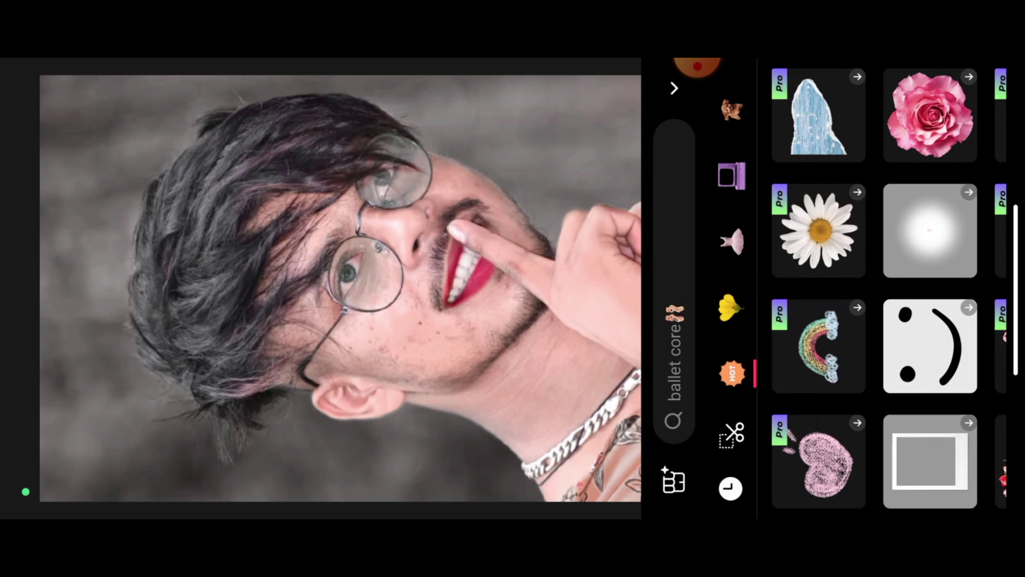
left_click(698, 71)
mouse_move(698, 85)
left_mouse_down()
mouse_move(793, 86)
mouse_move(662, 67)
left_mouse_up()
left_click(674, 86)
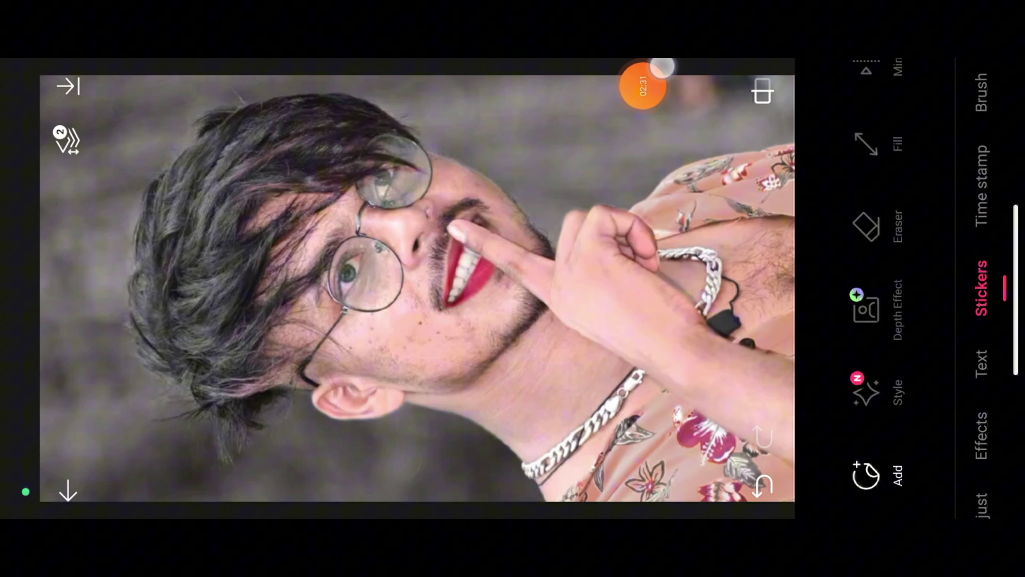
Toggle between the original photo and the grey-background edit to compare them
left_click(760, 92)
left_click(760, 92)
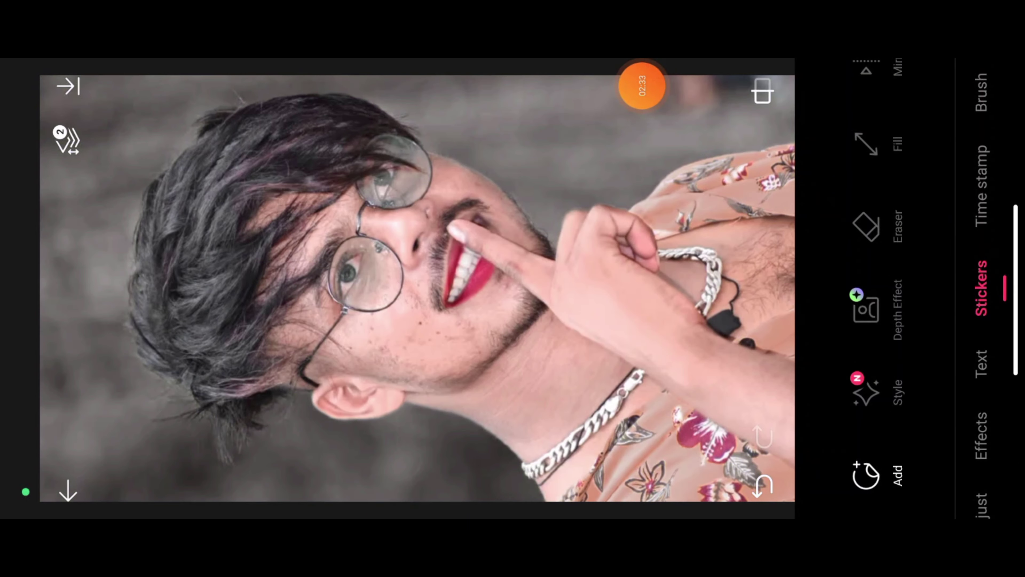
left_click(762, 92)
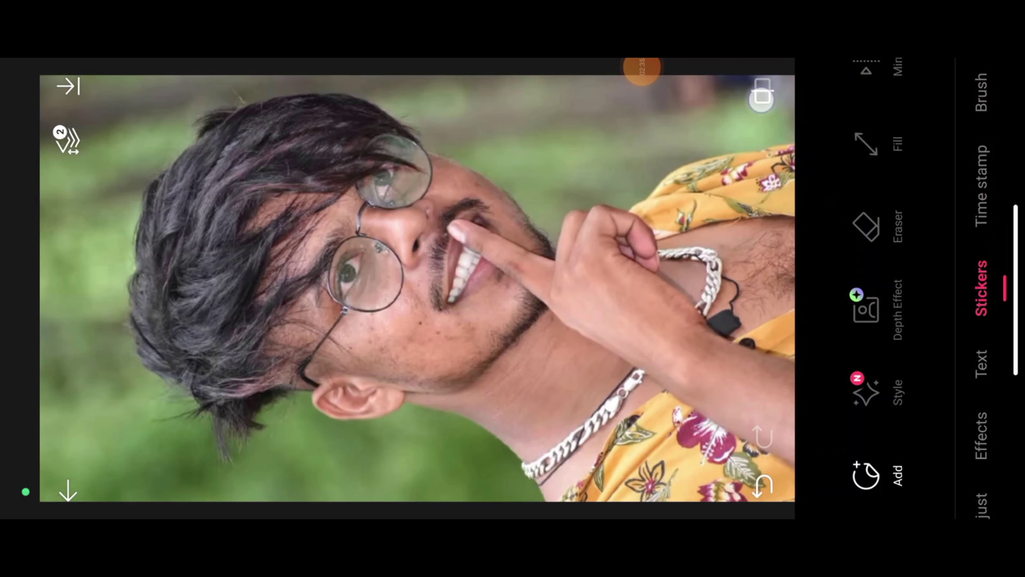
left_click(642, 69)
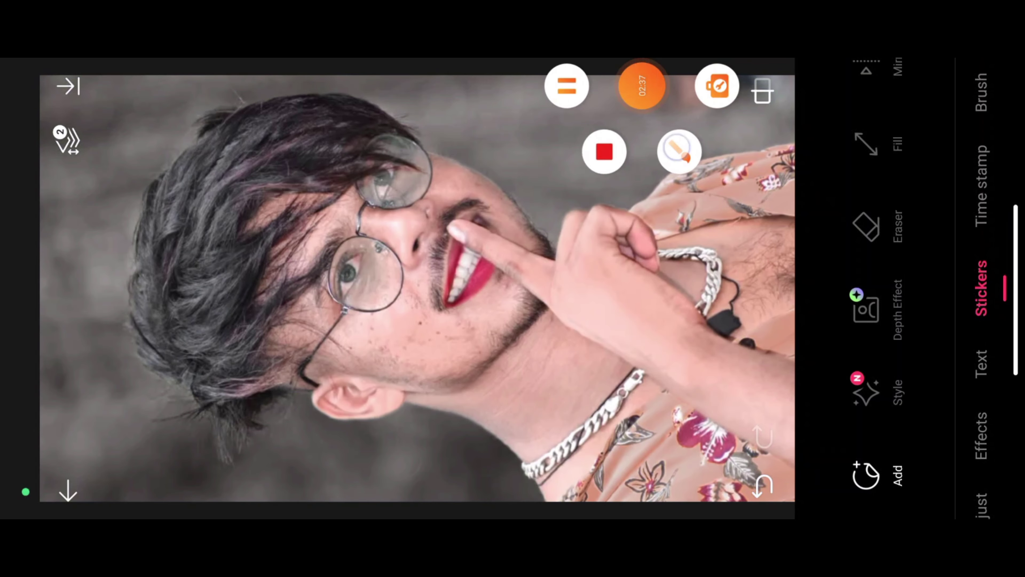
left_click(680, 152)
left_click(936, 175)
mouse_move(218, 456)
left_mouse_down()
mouse_move(484, 278)
mouse_move(623, 107)
left_mouse_up()
left_click(935, 87)
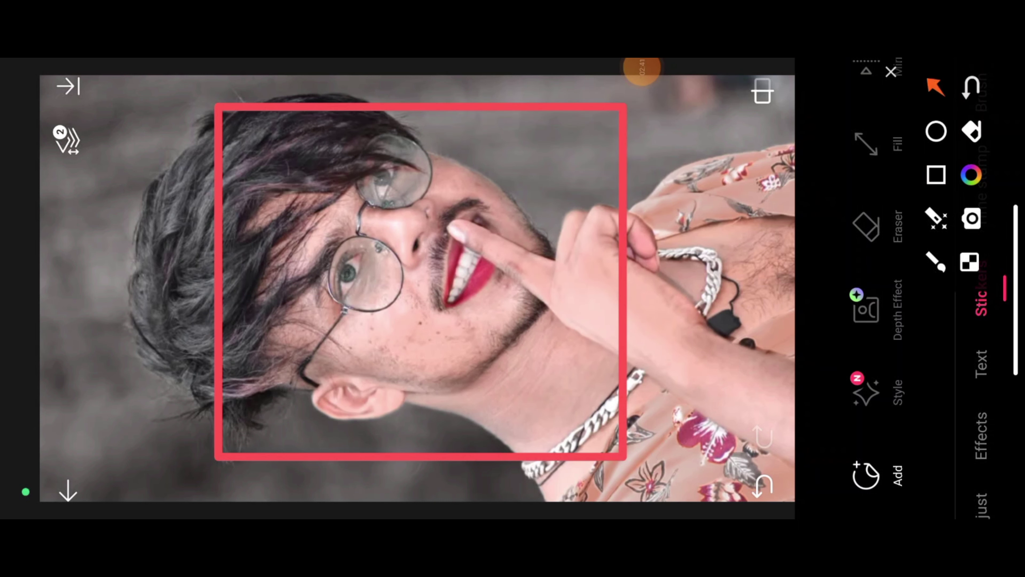
left_click_drag(543, 386, 425, 356)
left_click_drag(549, 205, 486, 276)
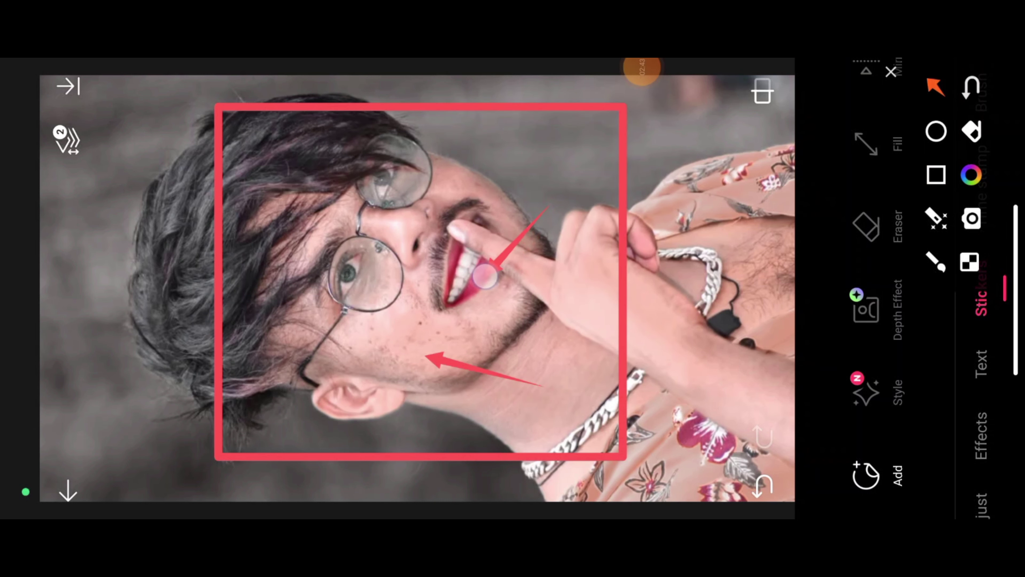
left_click_drag(519, 183, 406, 183)
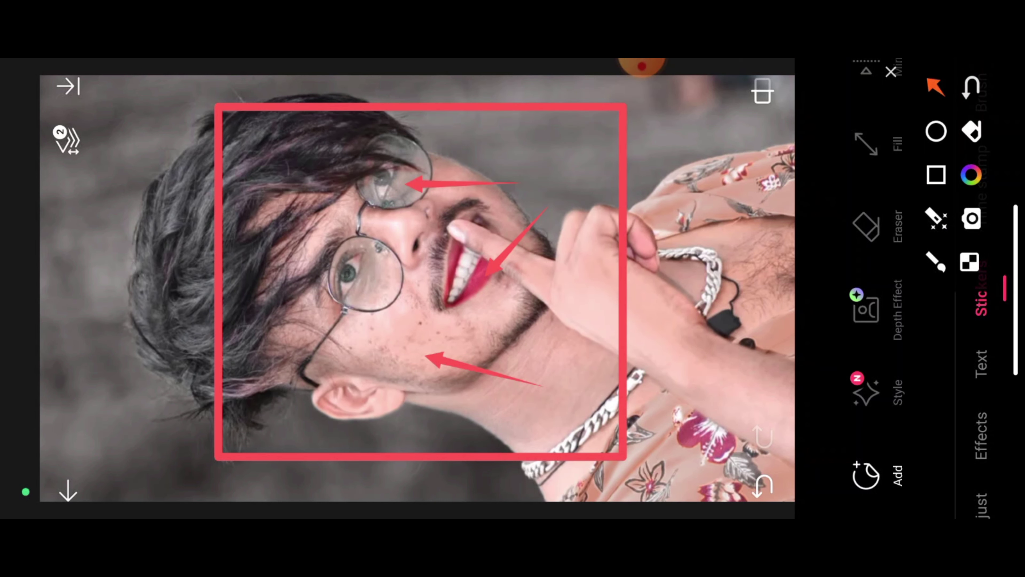
left_click(891, 71)
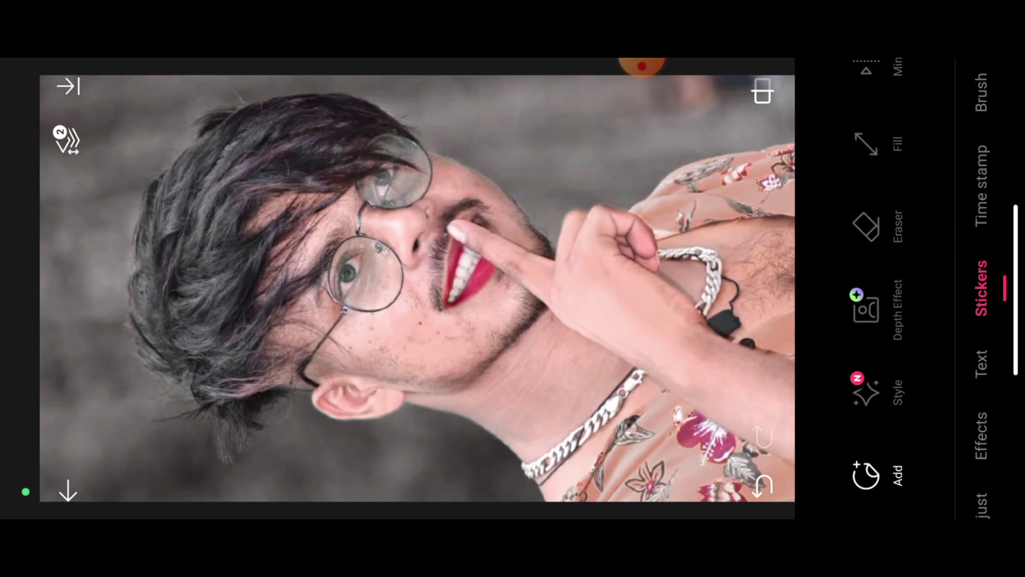
In Portrait > Auto Skin, set Smooth to 100, zoom in to check the face, and apply
left_click_drag(981, 404, 982, 161)
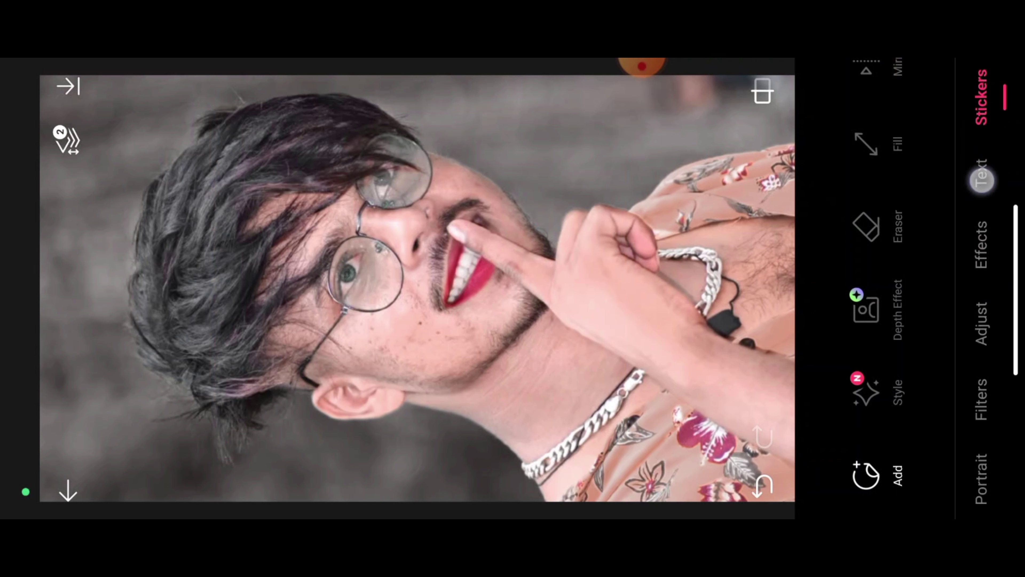
left_click(980, 304)
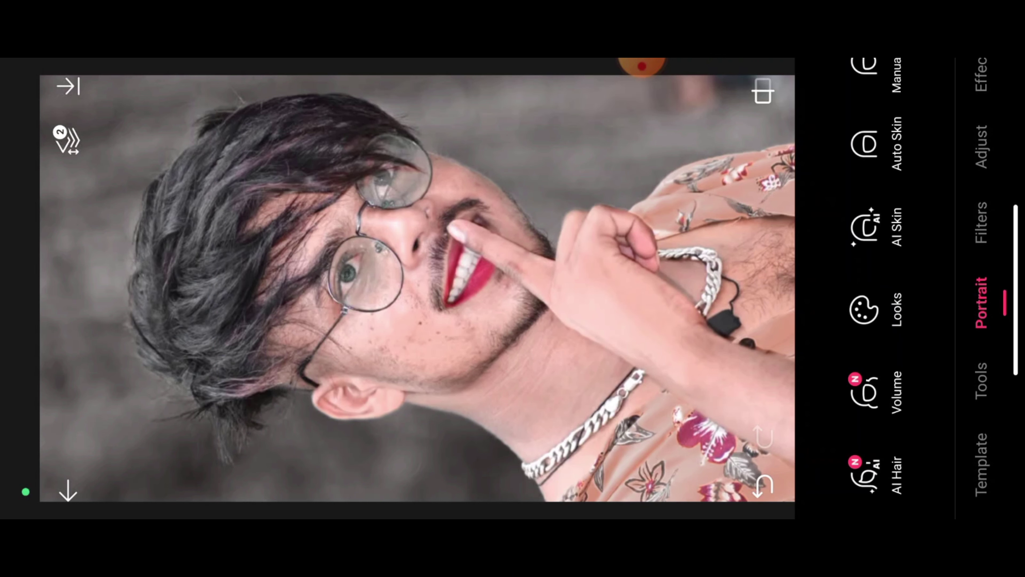
left_click(864, 144)
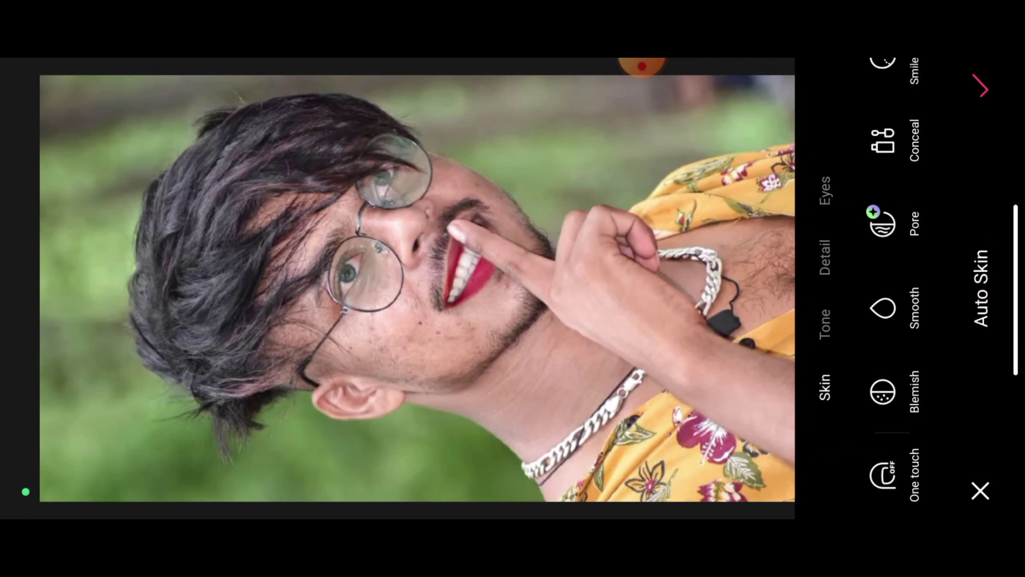
left_click(883, 309)
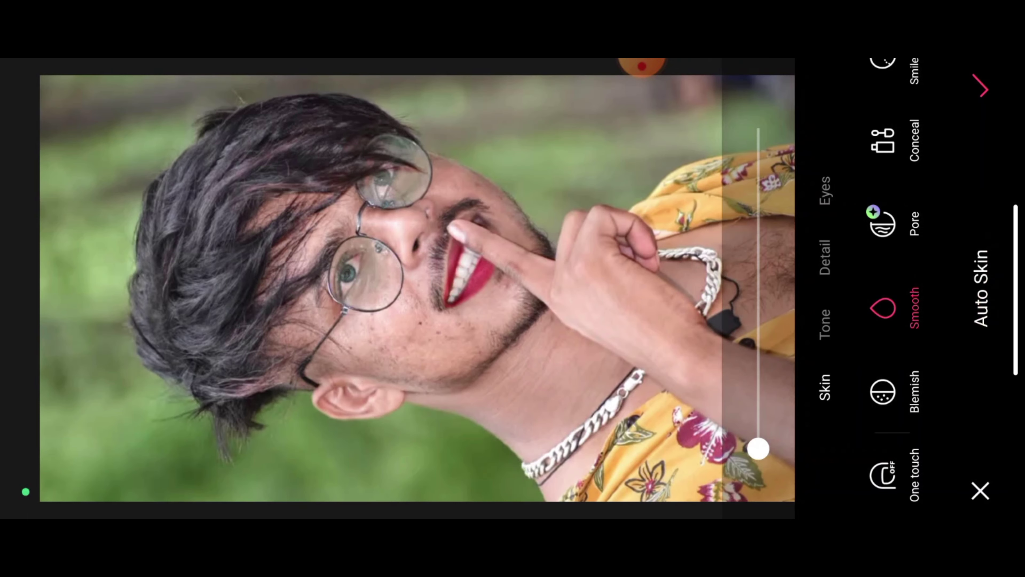
left_click_drag(758, 449, 758, 128)
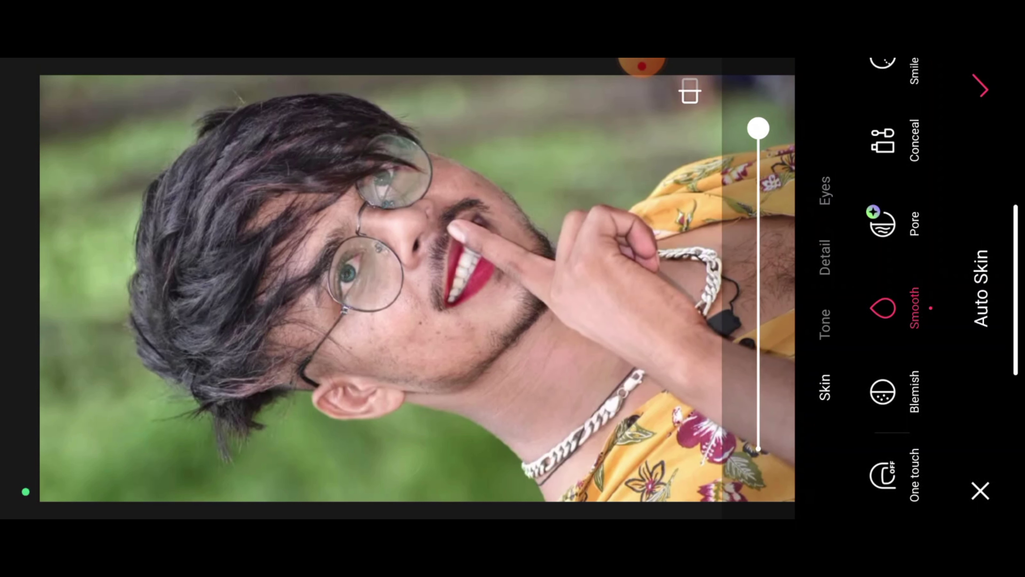
left_click_drag(410, 314, 458, 305)
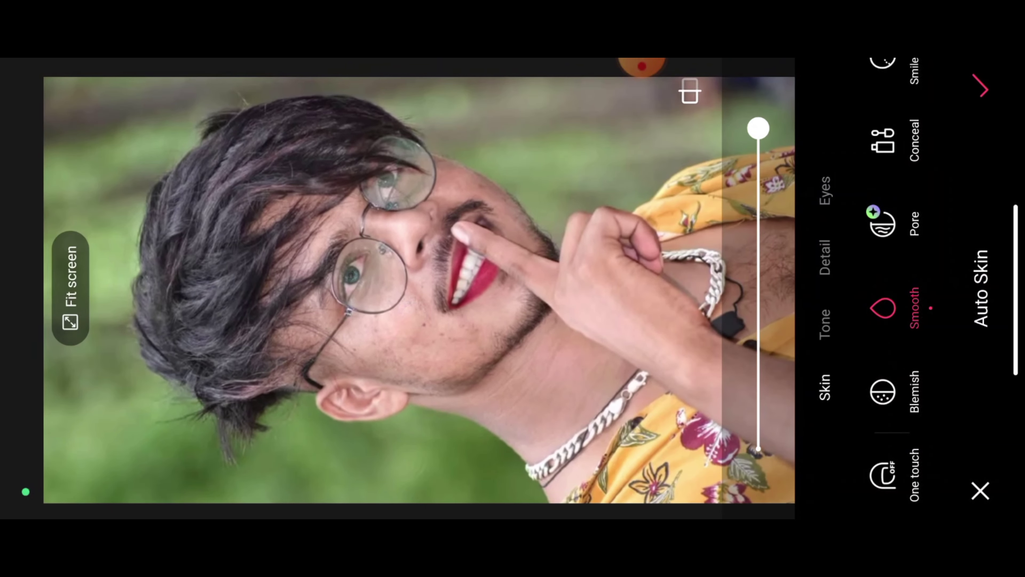
left_click(398, 287)
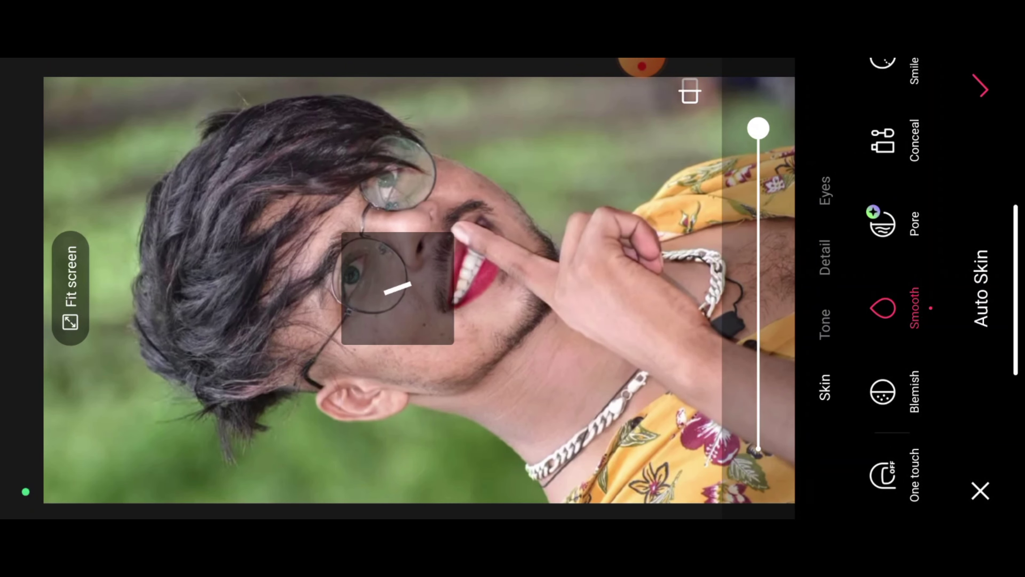
left_click(982, 87)
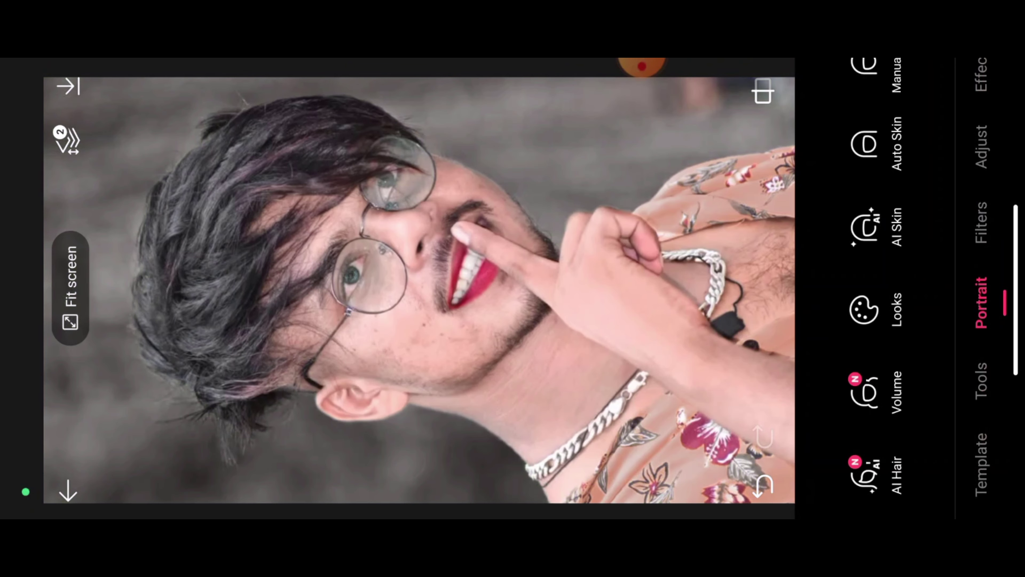
left_click(773, 103)
left_click_drag(783, 103, 783, 110)
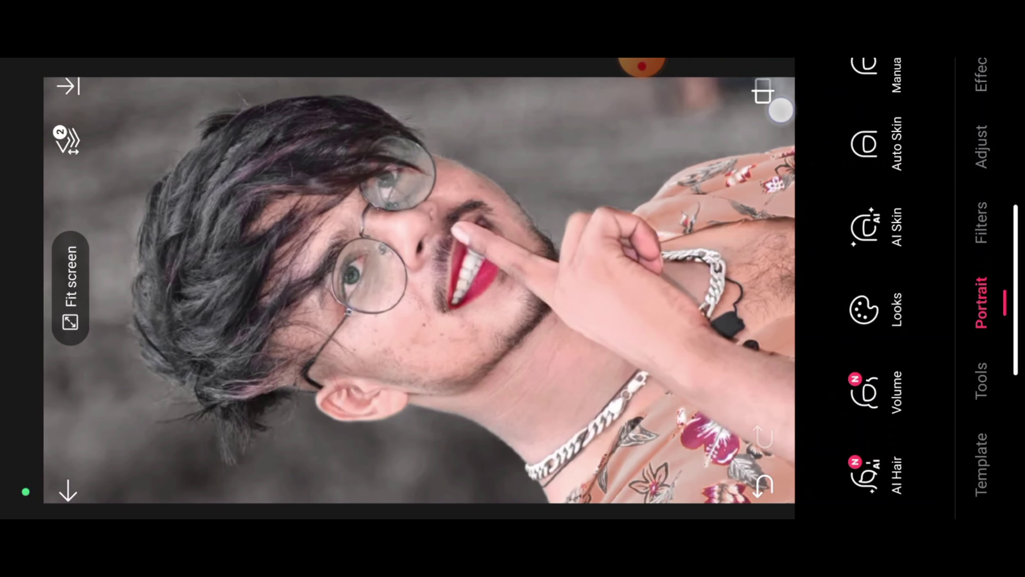